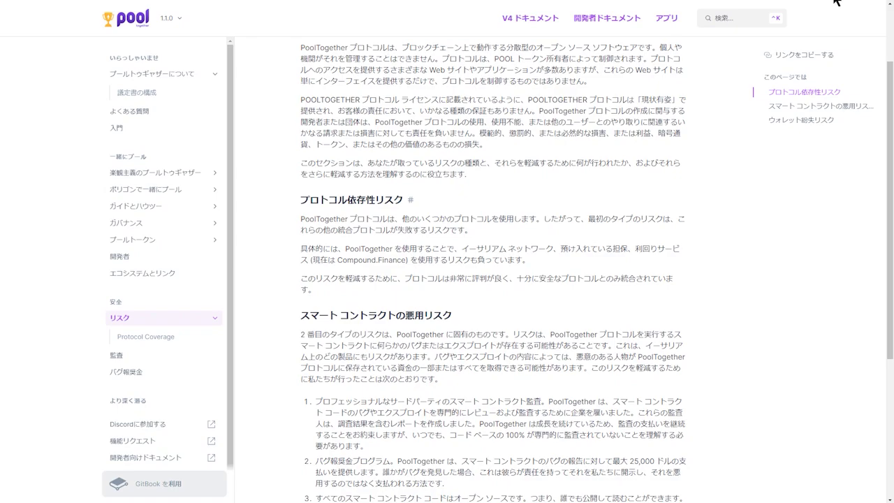
Open the よくある質問 page of the documentation and read the answer to 「賞金はどこから？」.
scroll(837, 2, up, 2)
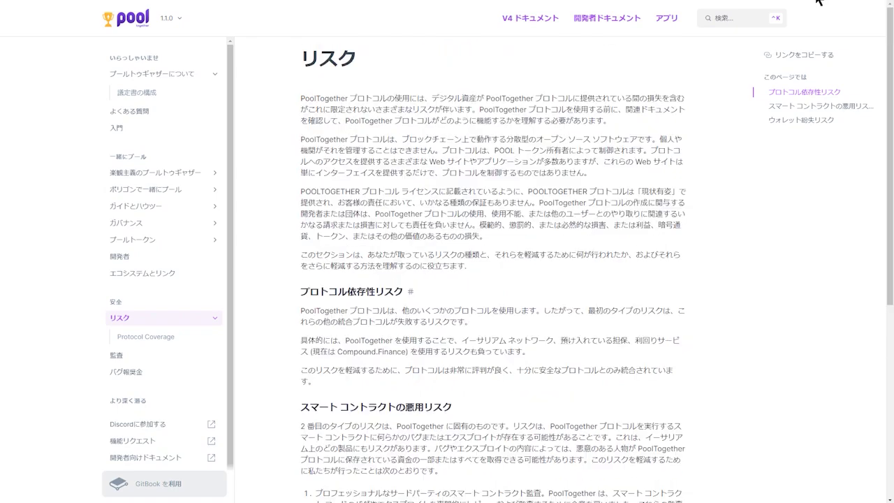
click(127, 111)
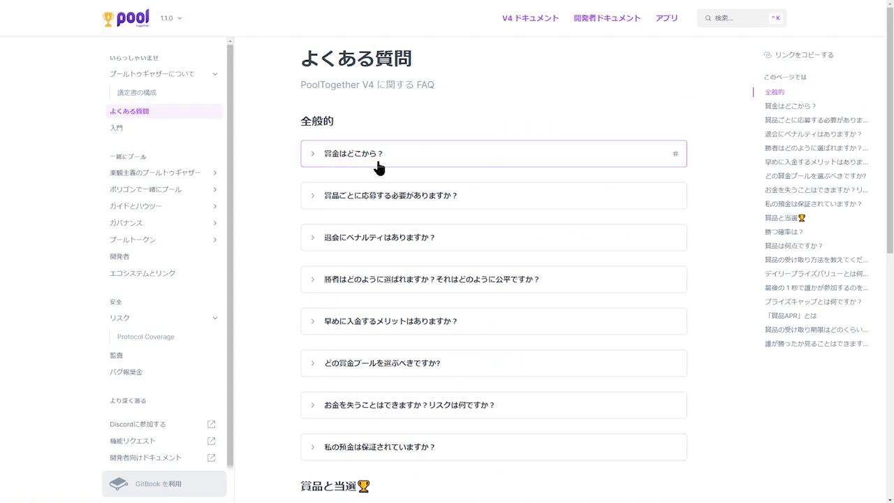
click(326, 164)
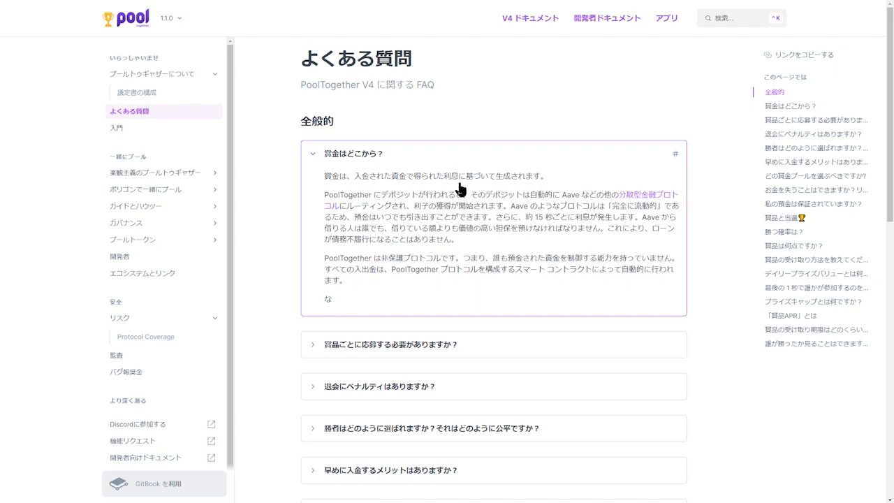
Read the FAQ answers to 「賞品ごとに応募する必要がありますか？」 and 「退会にペナルティはありますか？」.
scroll(460, 189, down, 3)
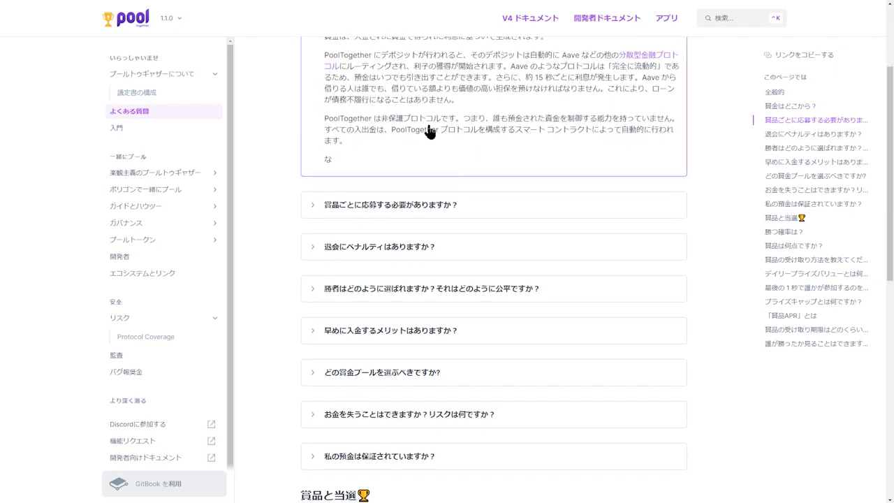
click(333, 169)
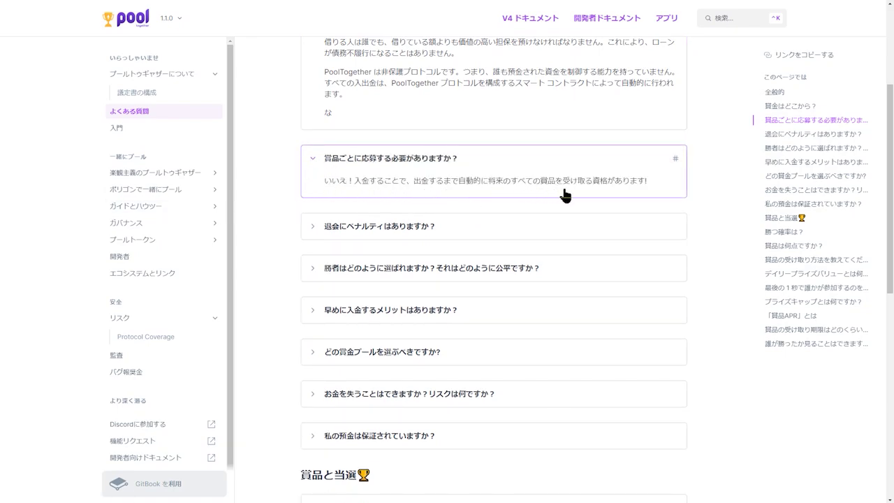
scroll(430, 204, down, 1)
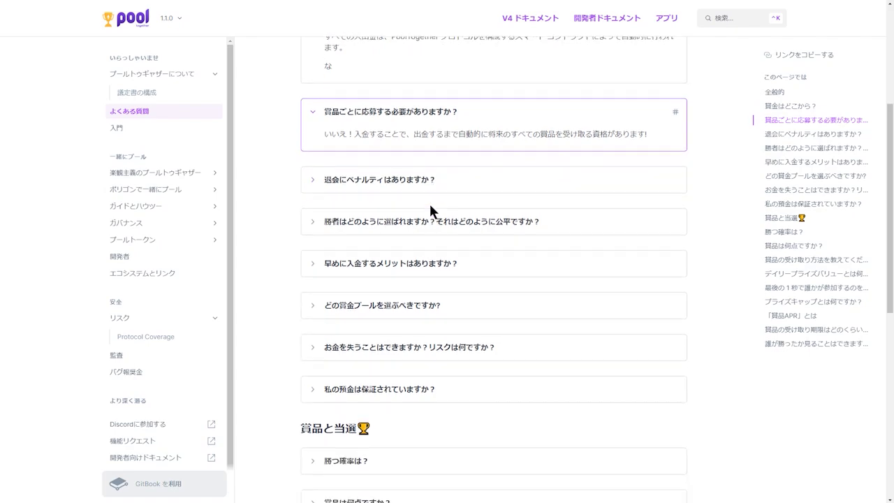
click(369, 183)
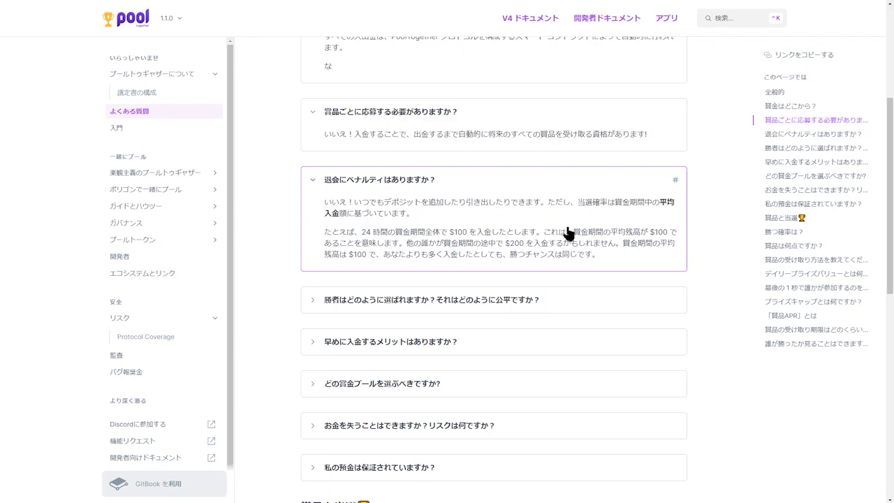
Expand the FAQ answer on how winners are chosen and how the selection is fair.
scroll(575, 235, down, 1)
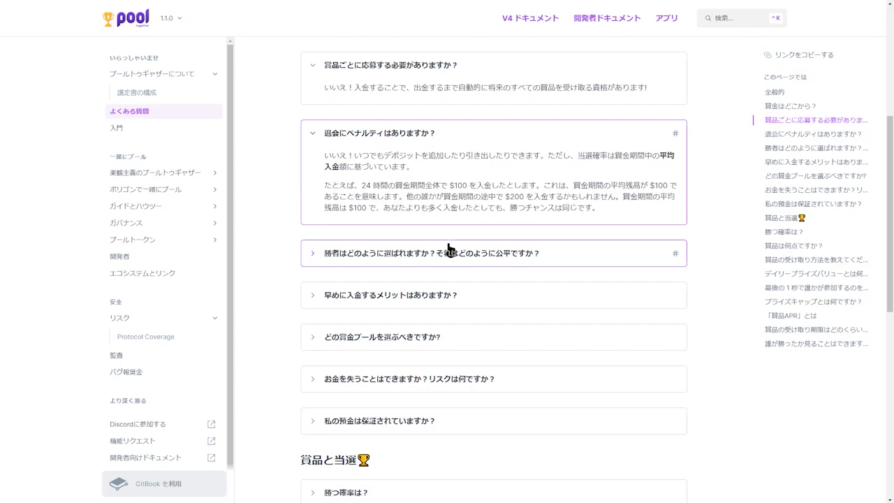
scroll(520, 206, down, 2)
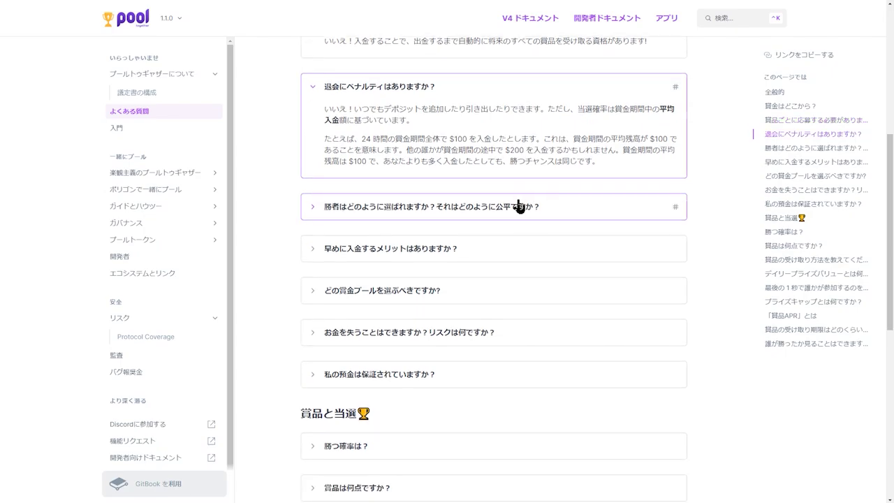
click(485, 171)
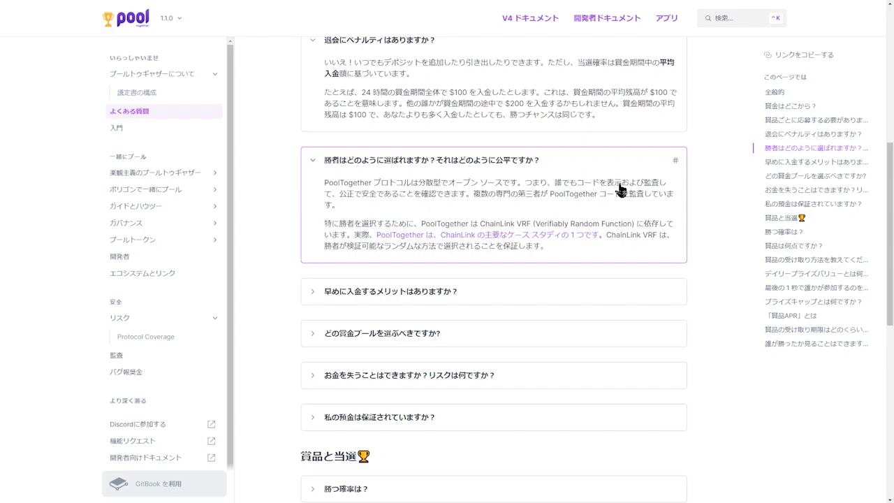
Expand the answer to 「早めに入金するメリットはありますか？」 and compare it with the withdrawal penalty answer.
scroll(489, 240, down, 1)
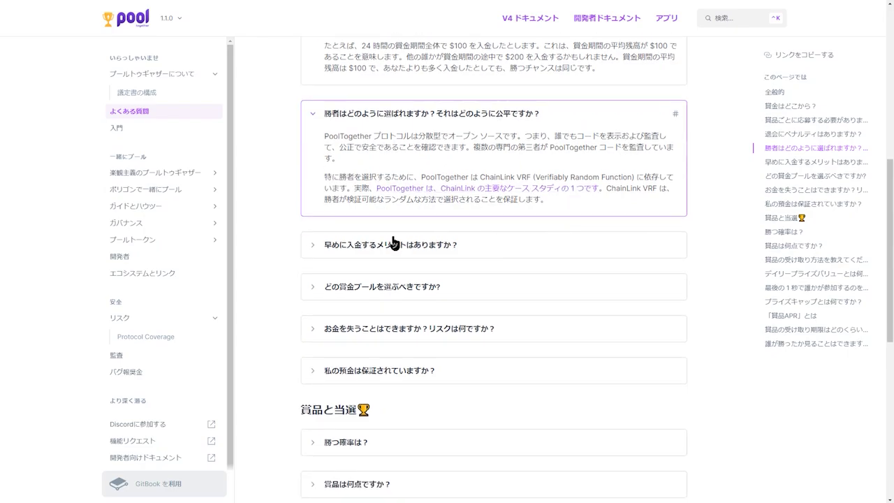
click(371, 246)
scroll(355, 302, down, 1)
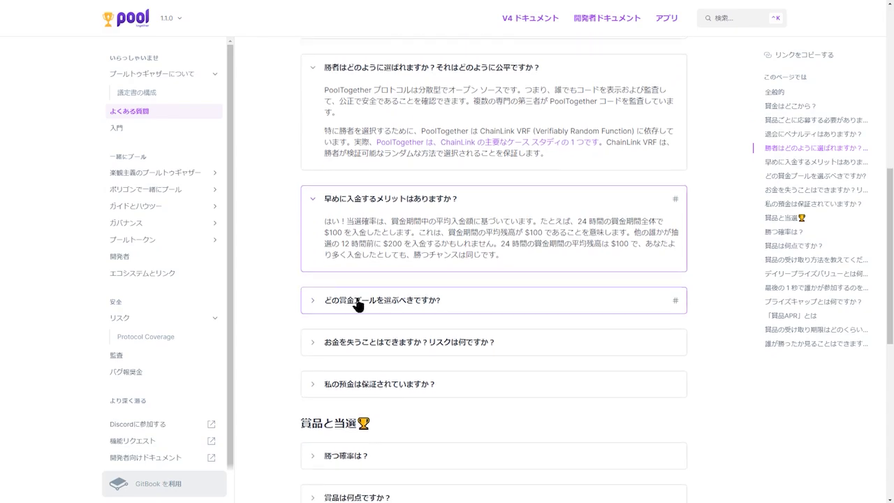
scroll(433, 273, up, 3)
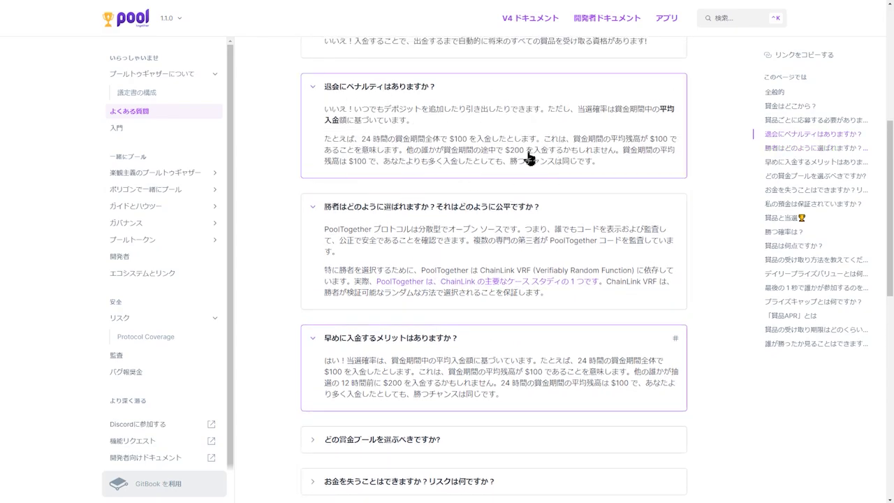
scroll(565, 160, down, 1)
scroll(559, 175, down, 1)
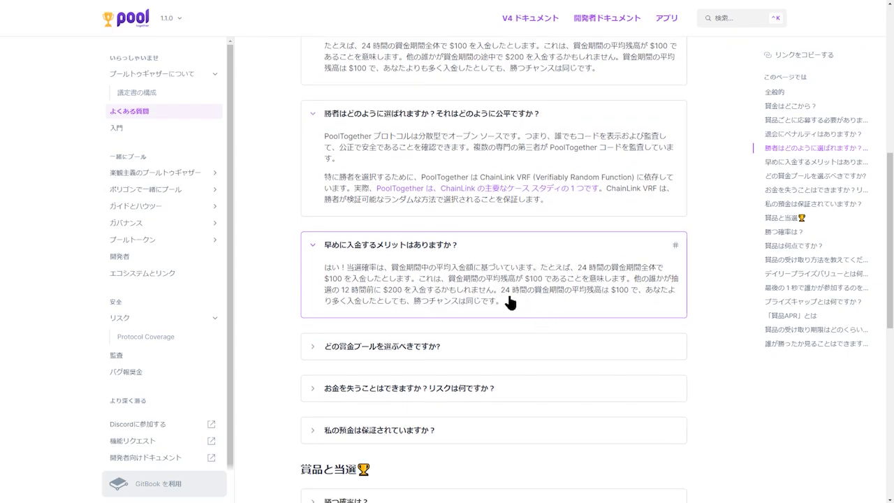
Expand the FAQ answer to 「どの賞金プールを選ぶべきですか?」.
scroll(511, 303, down, 1)
scroll(510, 301, down, 1)
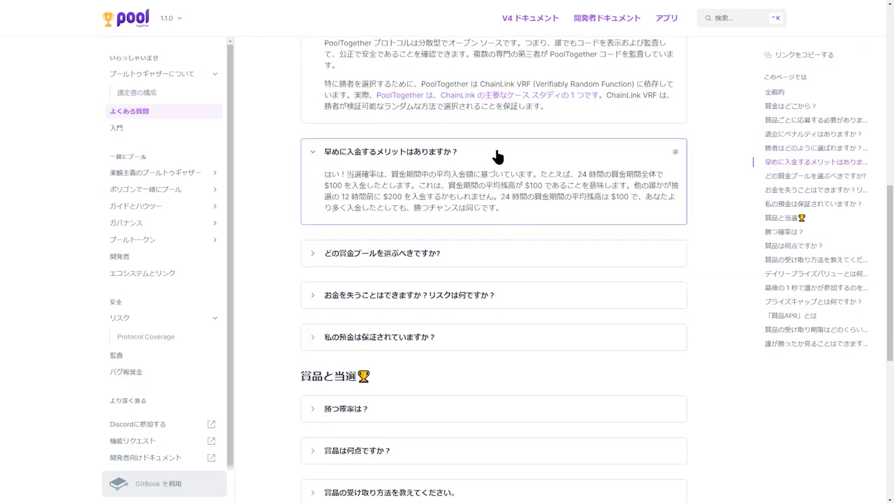
click(452, 264)
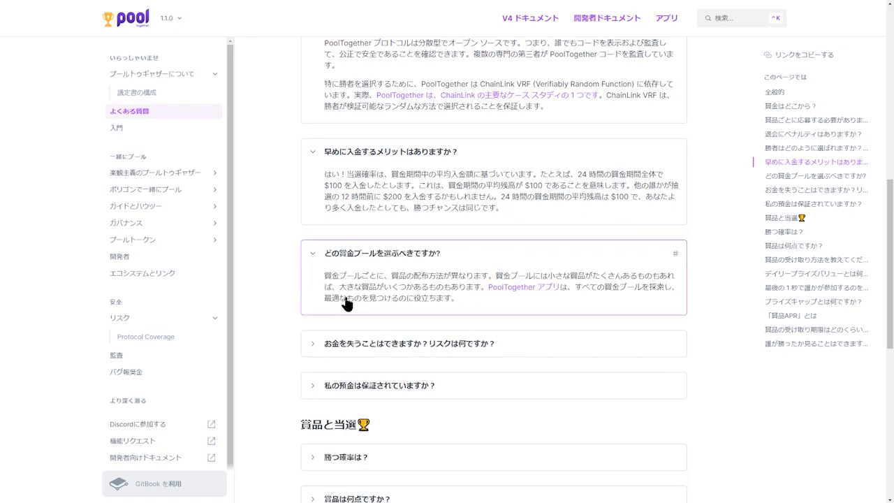
Read the FAQ answers on the risk of losing money and on whether deposits are guaranteed.
scroll(490, 279, down, 1)
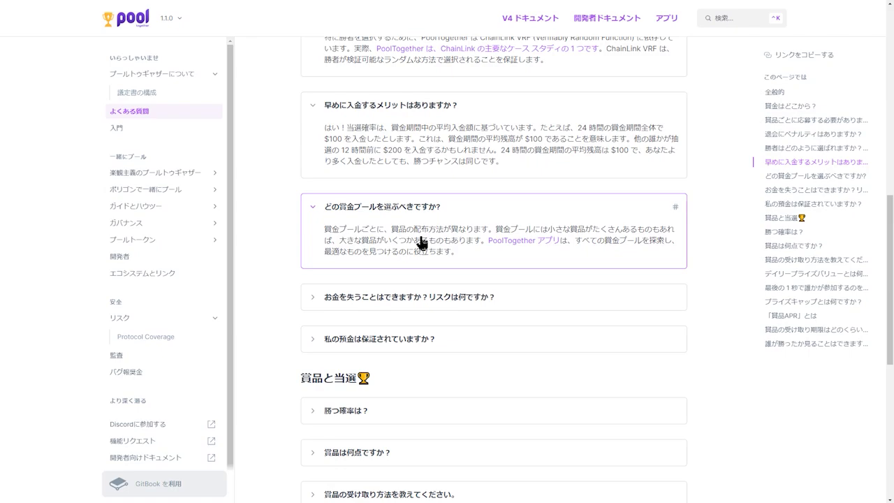
scroll(419, 241, down, 1)
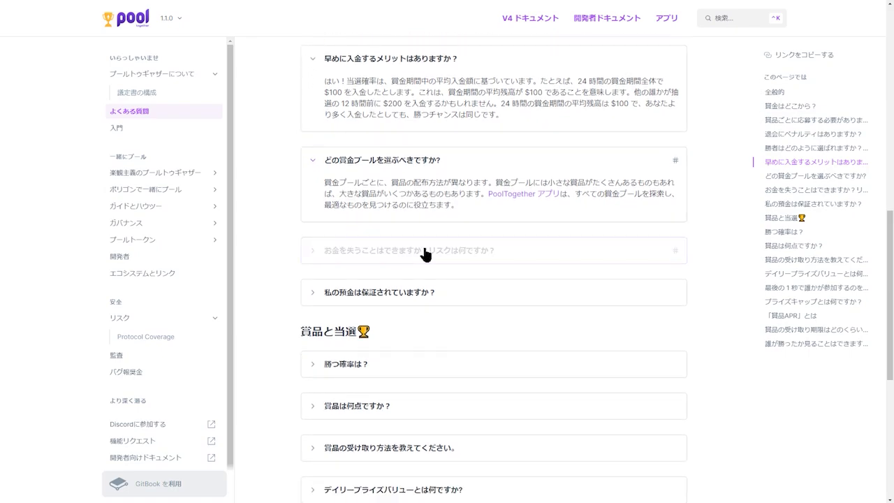
click(424, 253)
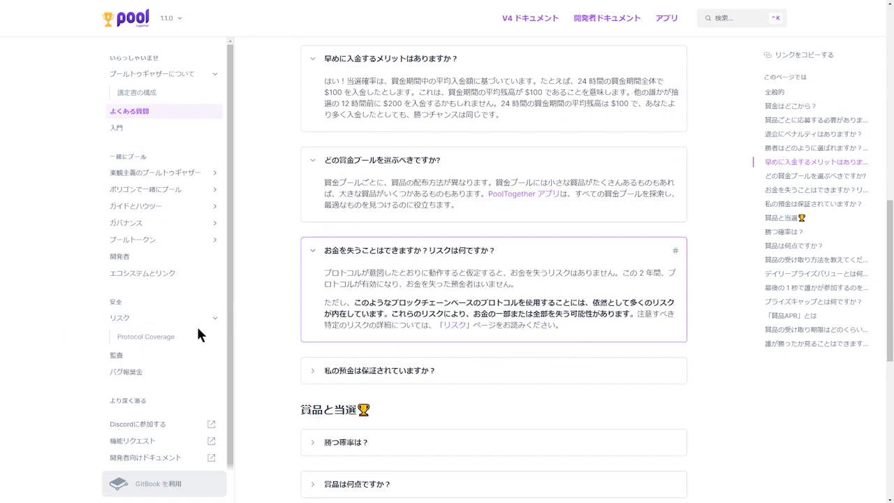
scroll(582, 341, down, 1)
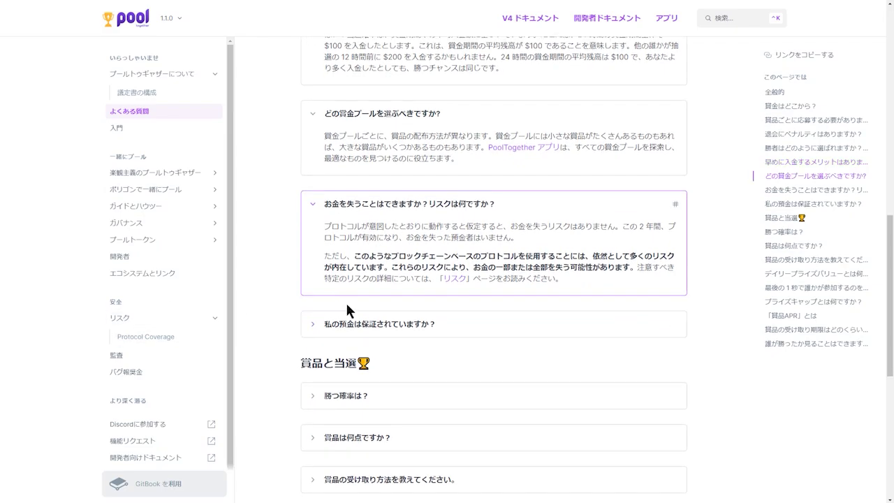
click(422, 334)
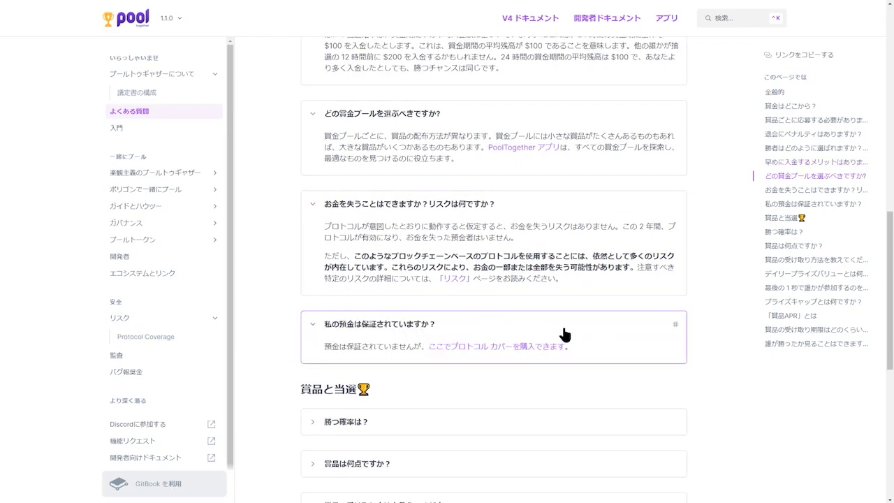
In the 賞品と当選 section, read the answers to 「勝つ確率は？」 and 「賞品は何点ですか？」.
scroll(315, 335, down, 1)
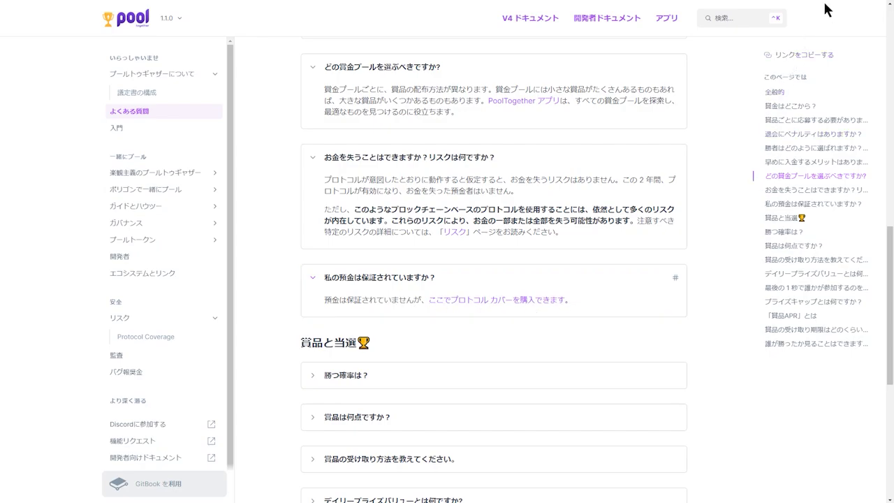
scroll(838, 4, down, 4)
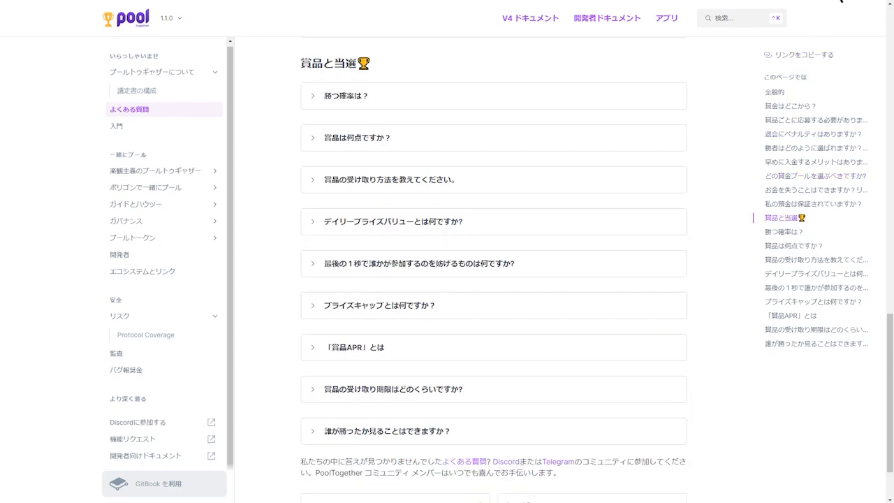
click(365, 102)
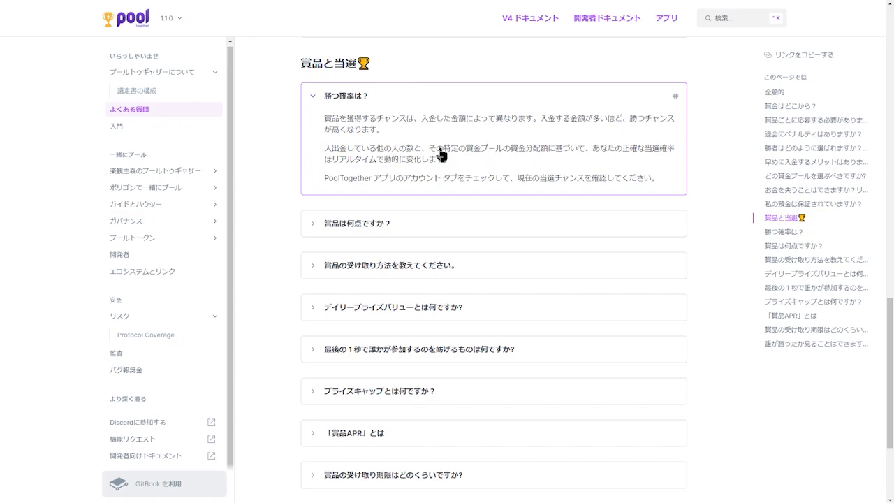
scroll(441, 154, down, 1)
click(406, 178)
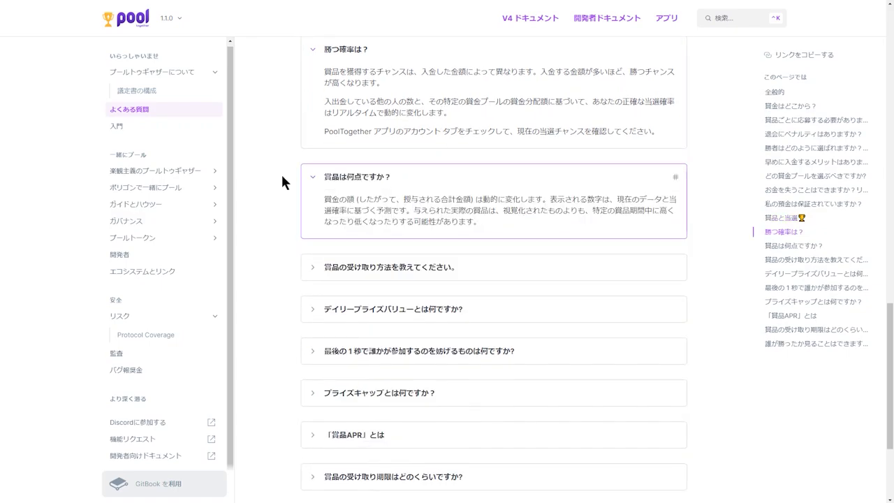
Expand the answer to 「賞品の受け取り方法を教えてください。」 and read how prizes are claimed.
scroll(253, 171, down, 1)
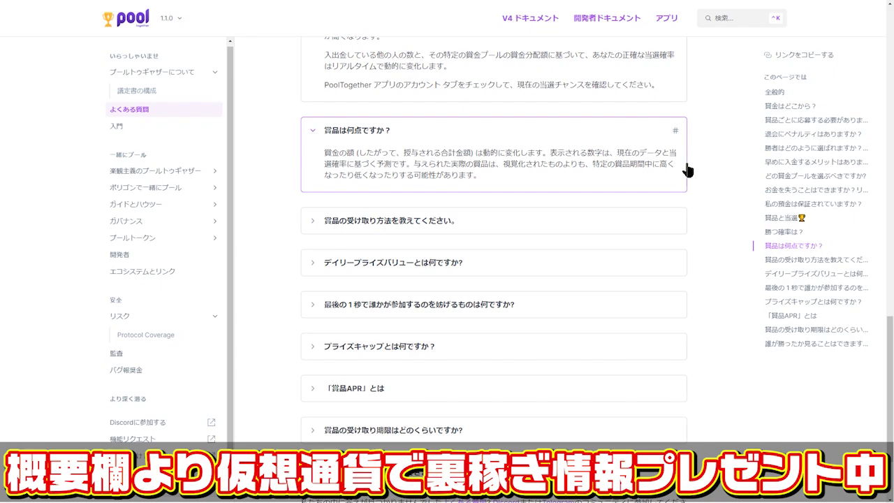
click(489, 222)
scroll(467, 274, down, 1)
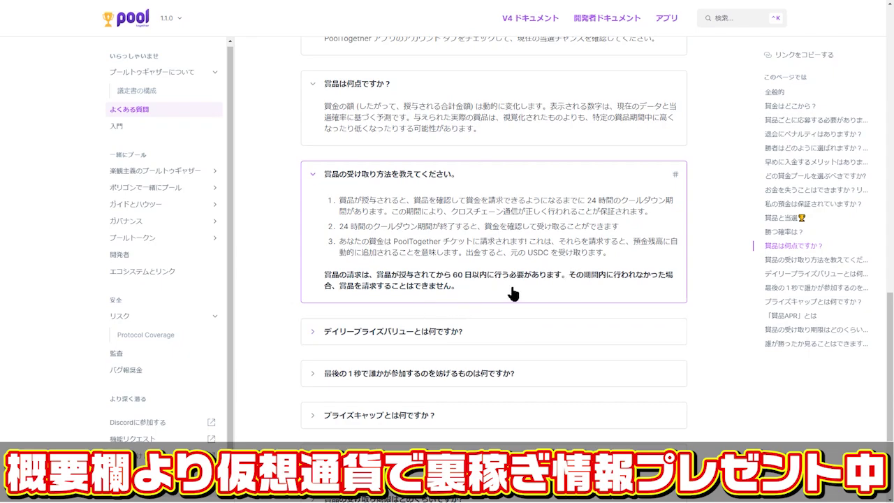
Read the answers on what the daily prize value is and what prevents someone from joining at the last second.
scroll(515, 272, down, 1)
scroll(521, 234, down, 2)
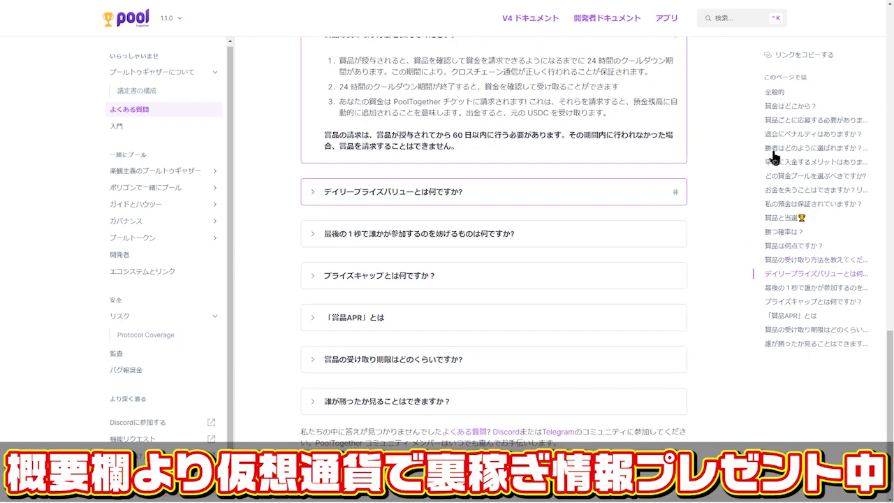
click(447, 193)
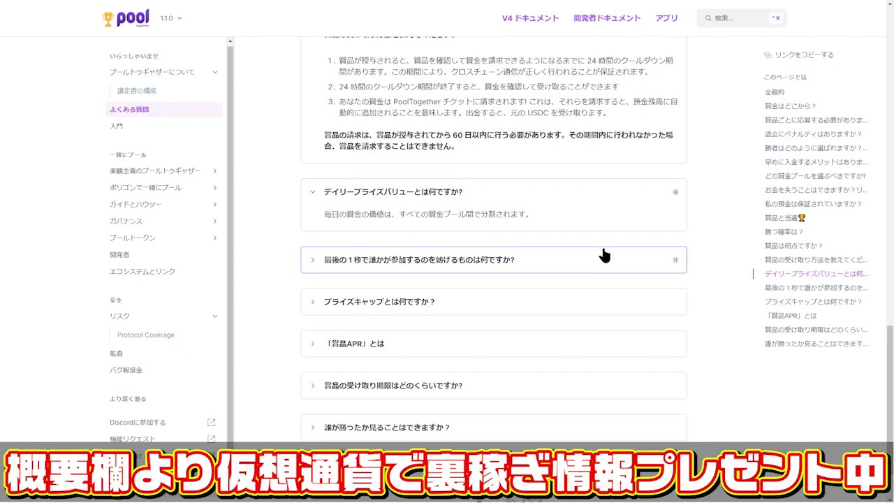
click(448, 272)
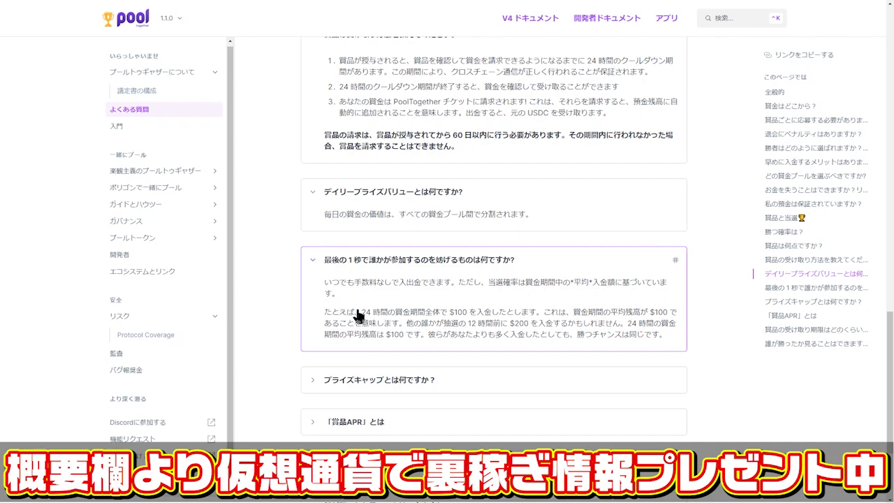
Read the FAQ answers to 「プライズキャップとは何ですか？」 and 「賞品APR」とは.
scroll(590, 320, down, 1)
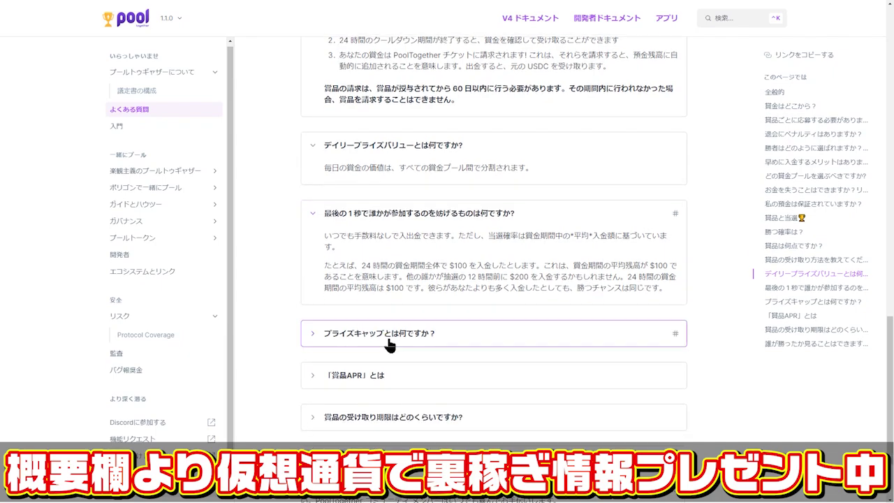
click(388, 335)
scroll(605, 266, down, 1)
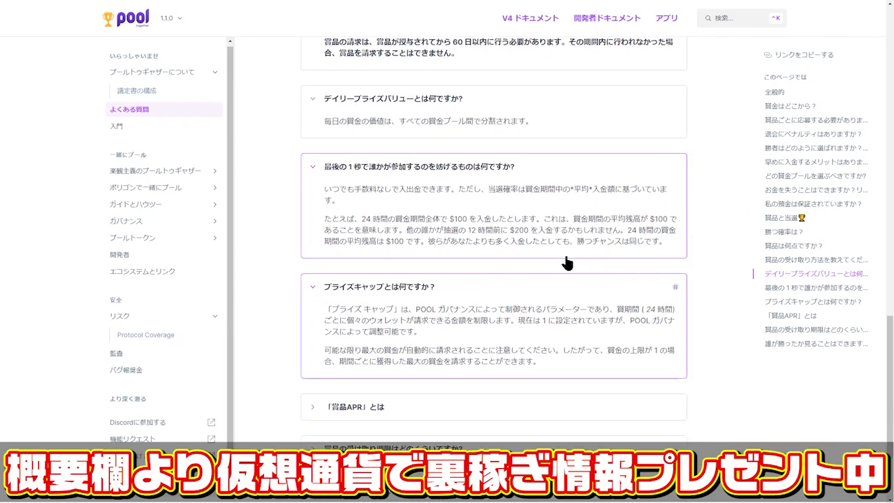
scroll(566, 263, down, 1)
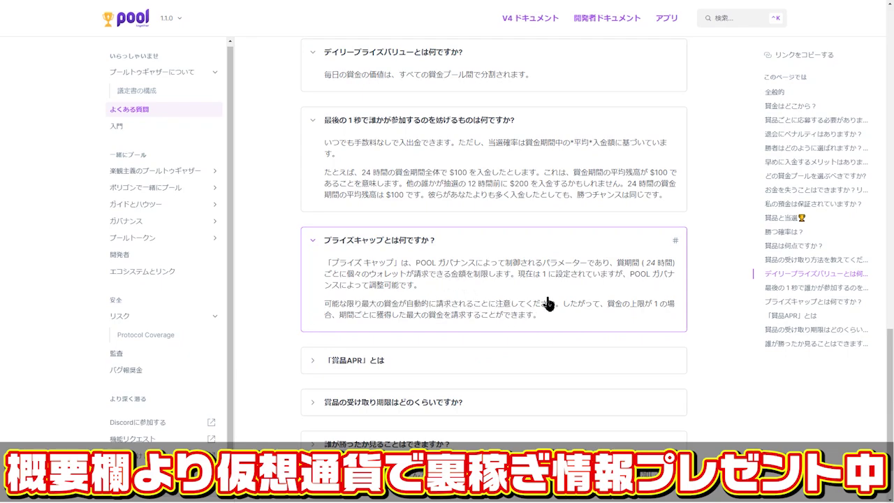
scroll(523, 304, down, 1)
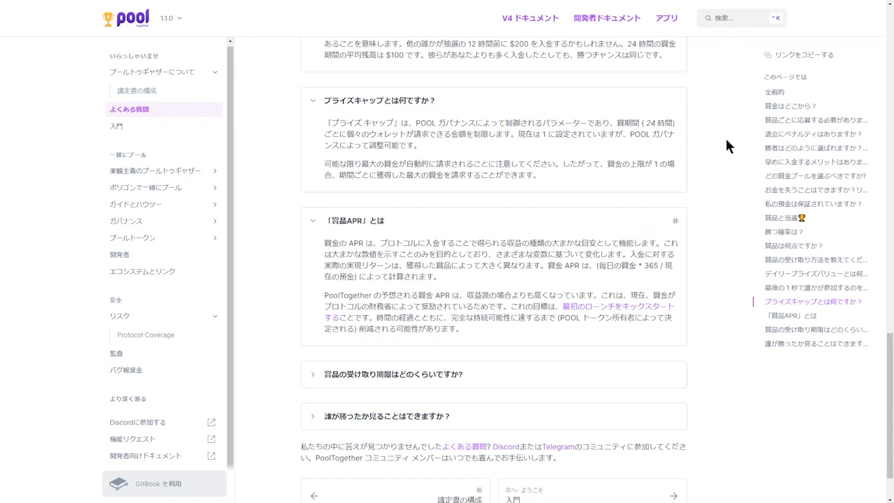
scroll(720, 137, down, 1)
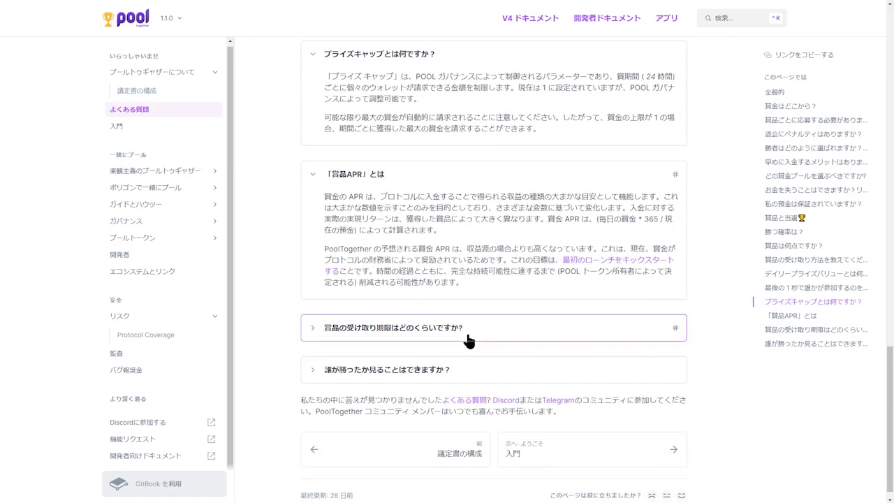
Read the FAQ answers to 「賞品の受け取り期限はどのくらいですか？」 and 「誰が勝ったか見ることはできますか？」.
click(437, 339)
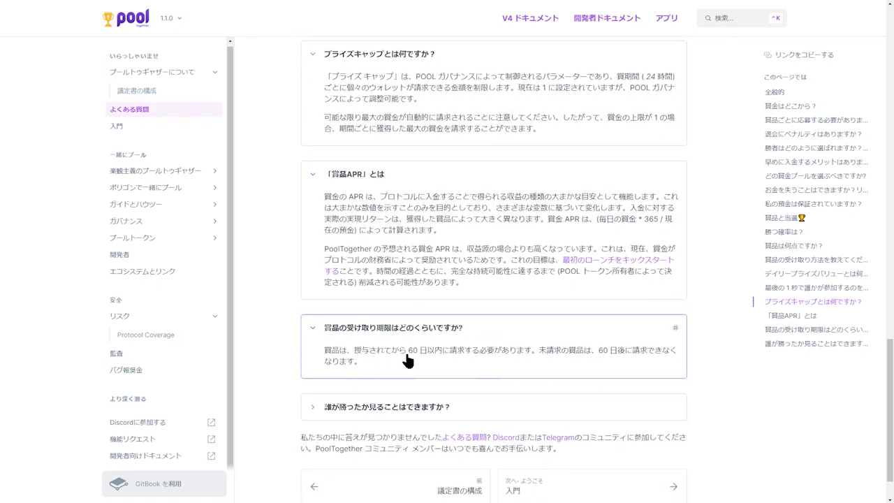
scroll(512, 368, down, 1)
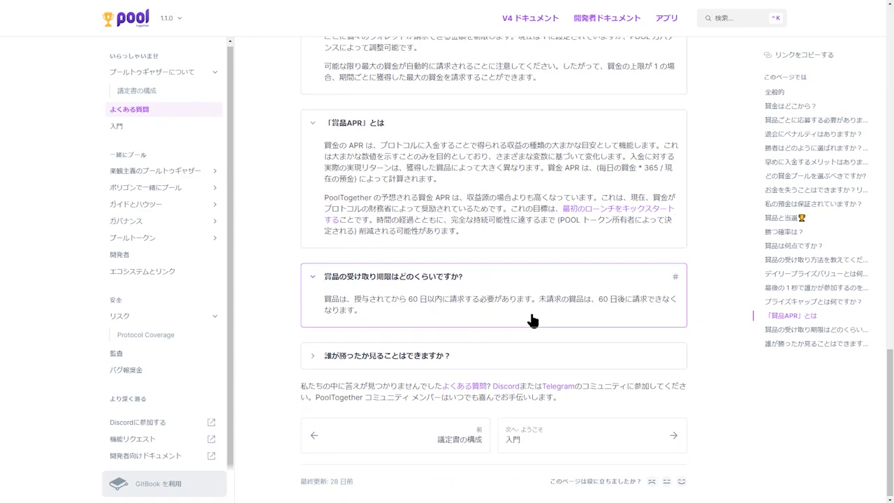
click(428, 351)
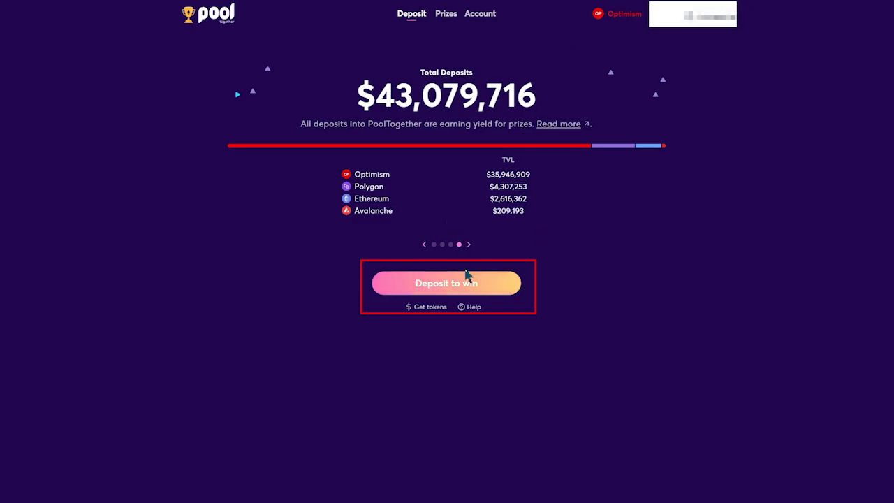
In the PoolTogether app, explore the prize pools available for deposit and compare the full pool list with the recommendations.
click(465, 290)
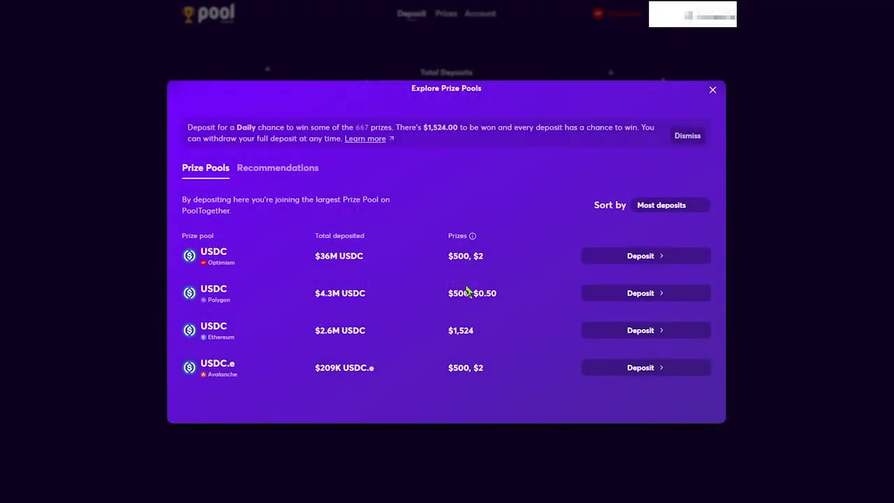
click(258, 169)
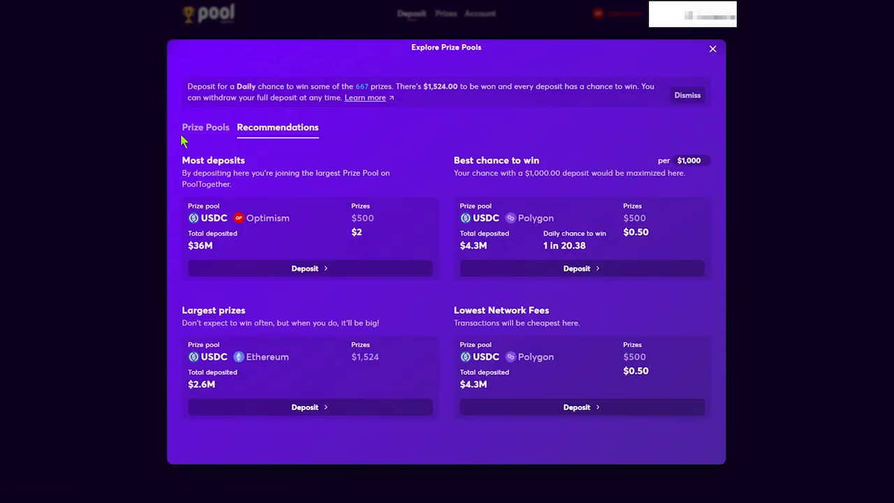
click(201, 128)
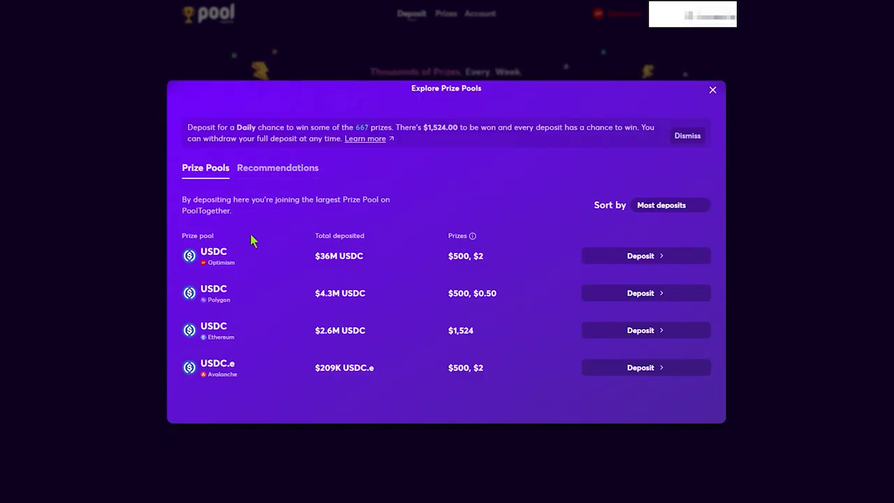
click(288, 175)
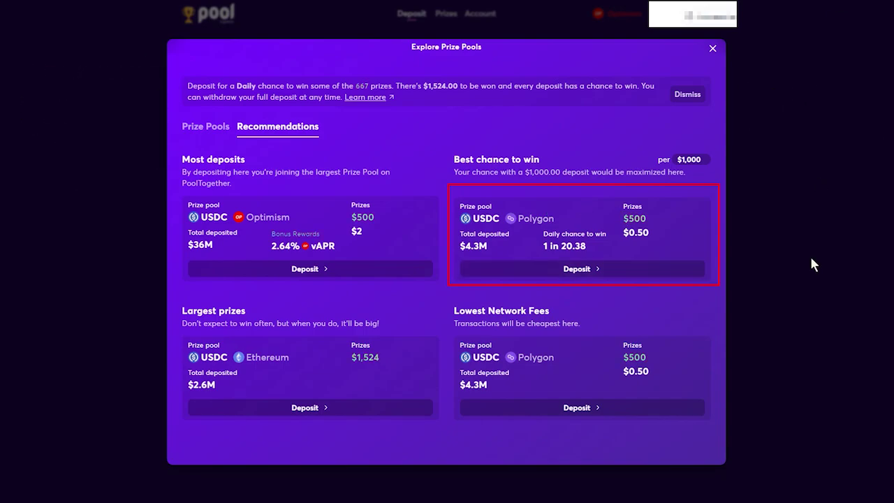
Compare the Polygon USDC pool's winning chances for deposits of 2, 20, 200 and 2000 USDC, and open the Ethereum pool's deposit form.
click(601, 273)
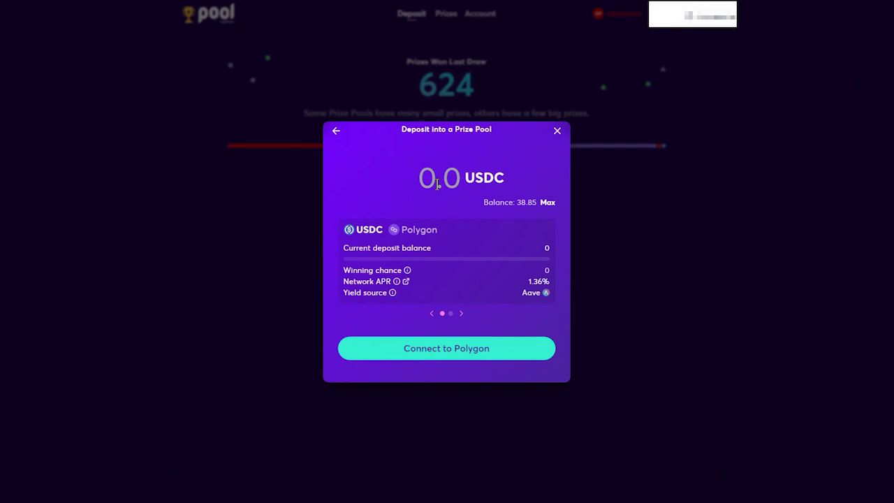
text(2)
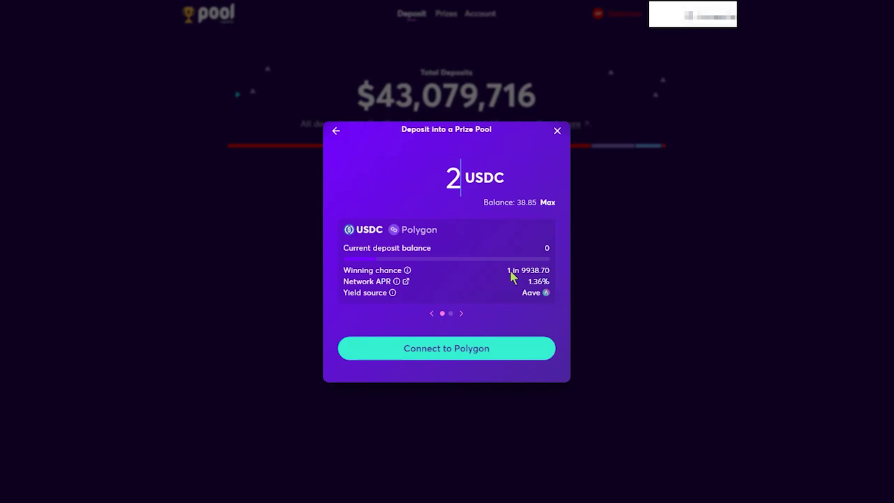
text(0)
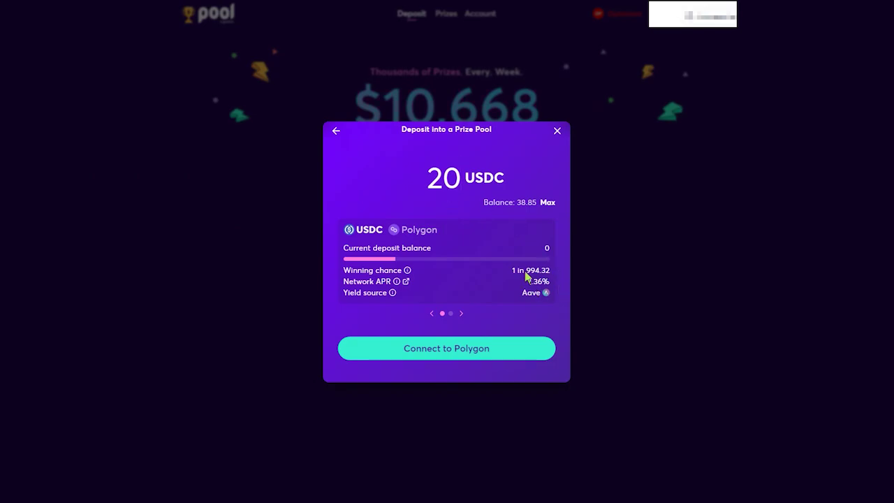
text(0)
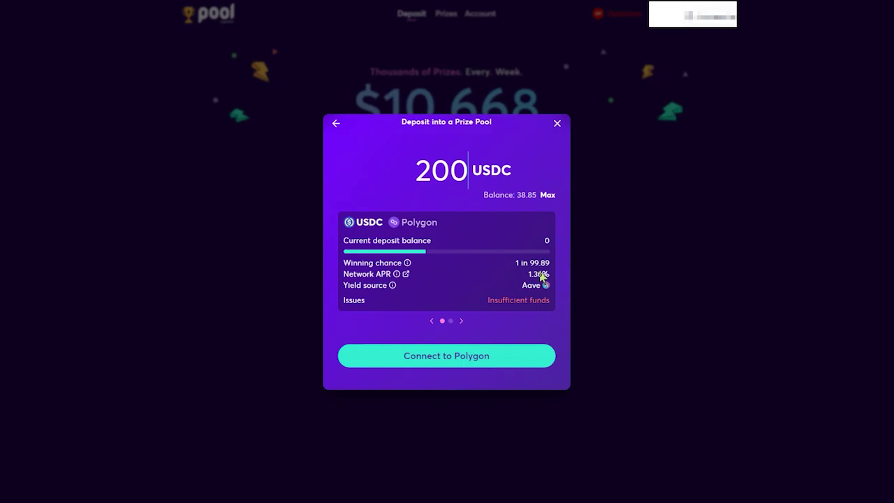
text(0)
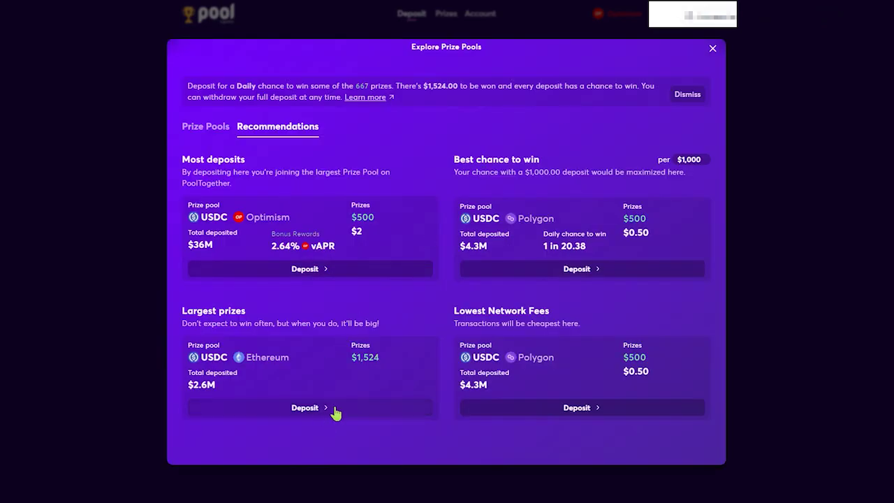
click(335, 413)
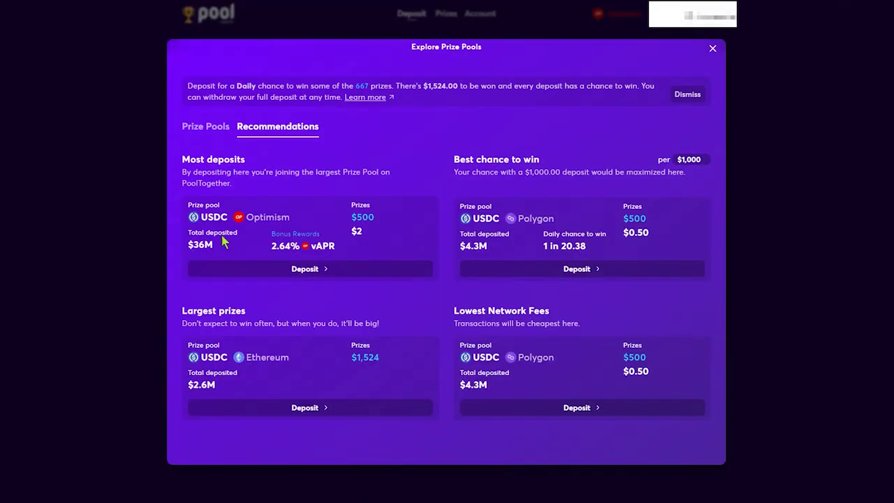
Deposit 22 USDC into the Optimism USDC prize pool, reviewing the deposit and confirming the transaction.
click(311, 277)
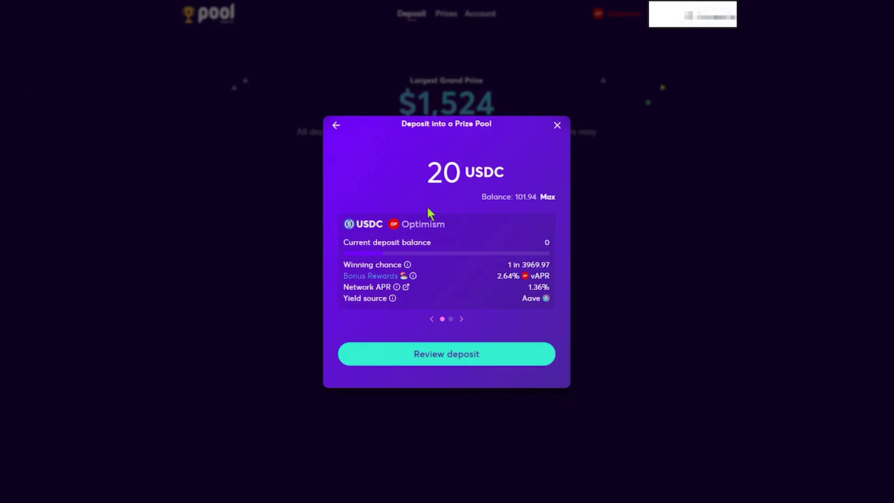
key(BackSpace)
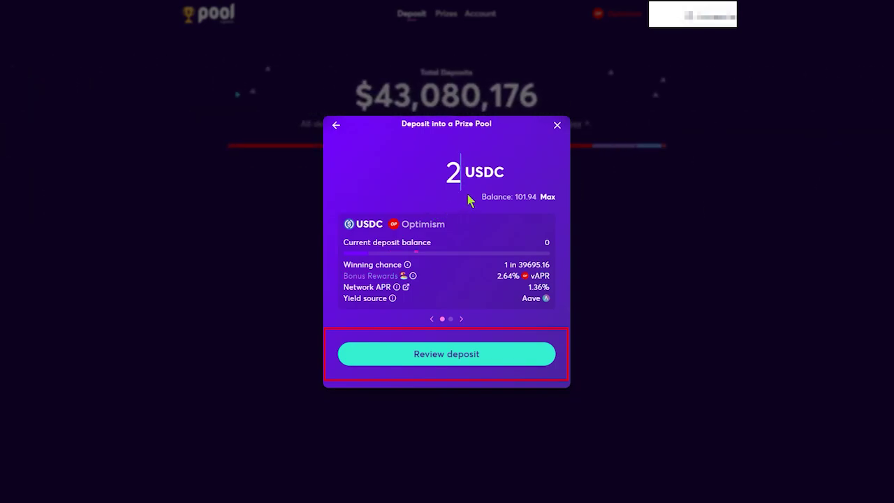
text(2)
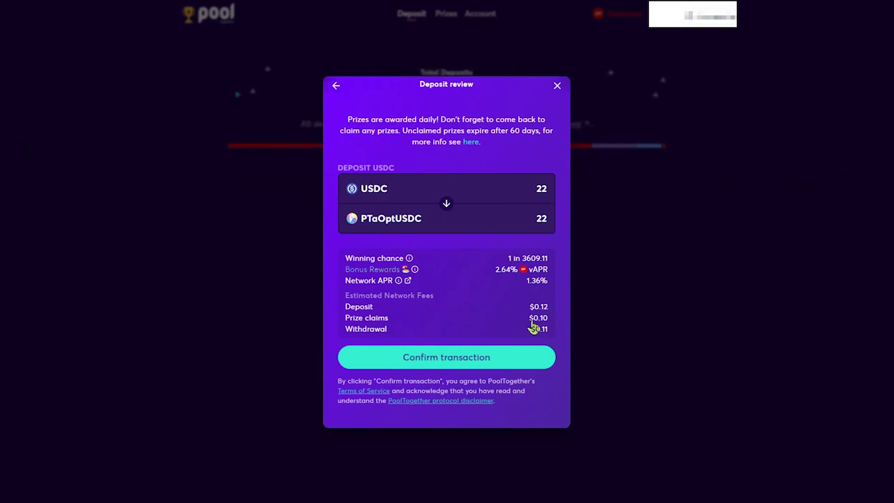
click(501, 371)
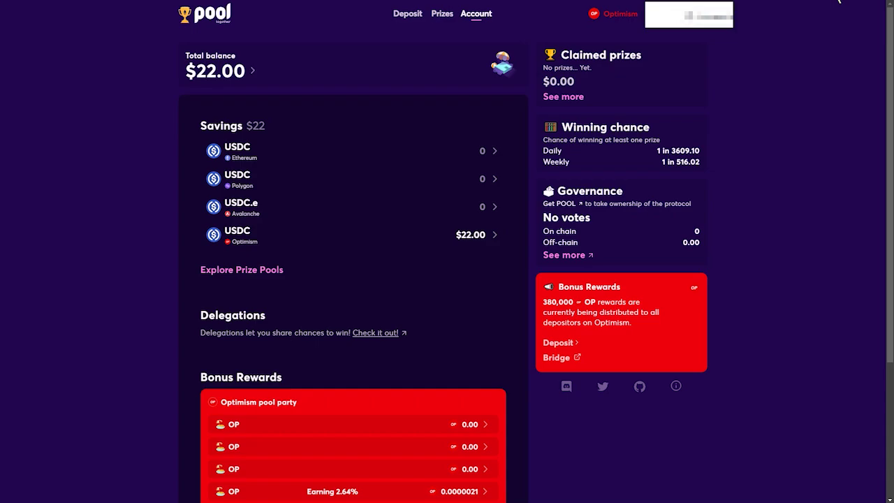
Check the account's savings and Optimism bonus rewards, and return to the PoolTogether quest page.
scroll(384, 353, down, 1)
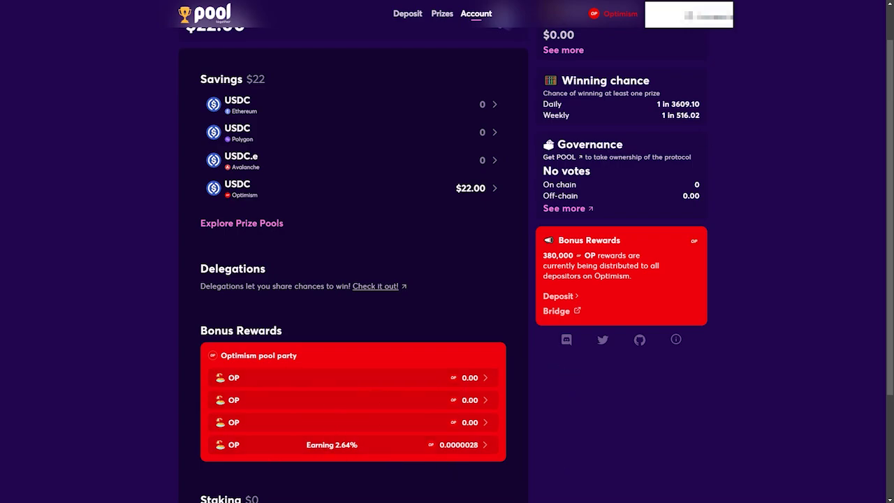
click(836, 0)
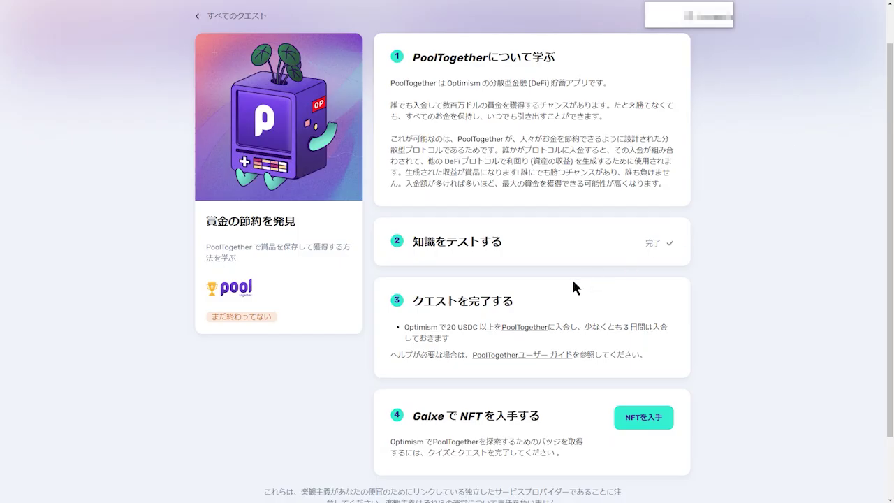